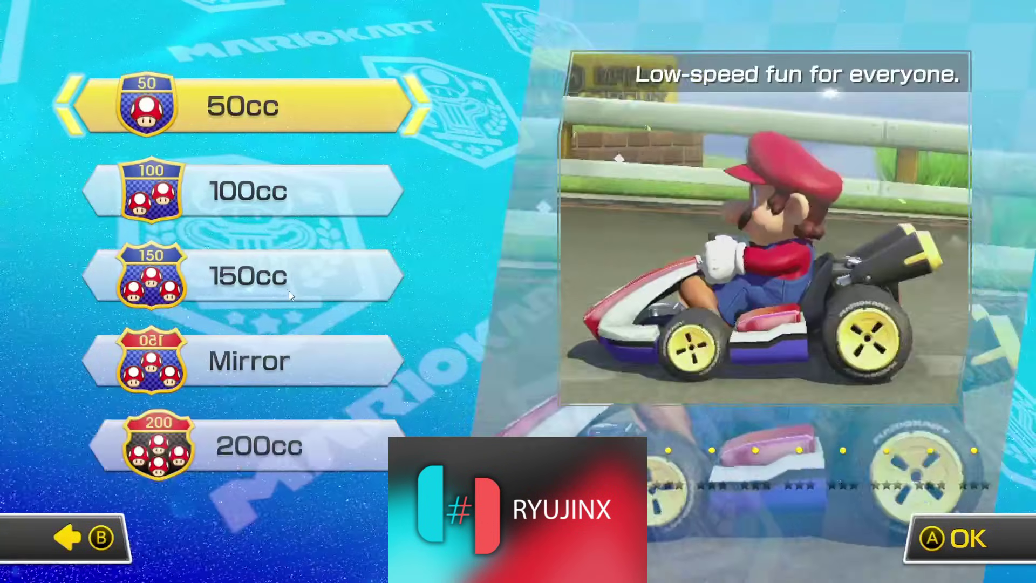
Choose the 50cc class and pick Metal Mario as the driver in the character grid.
key("z")
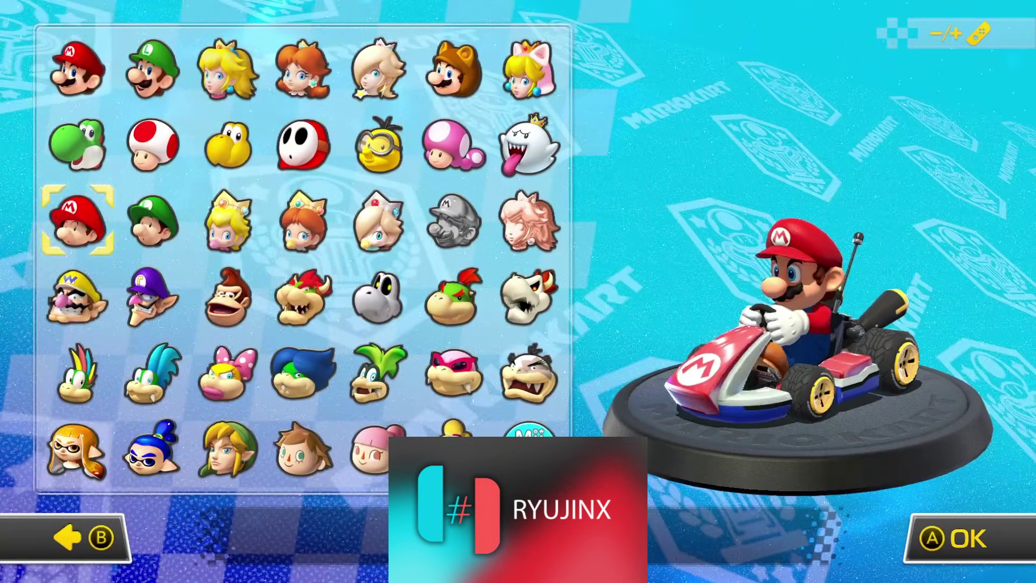
key("Down")
key("Right")
key("Right")
key("Right")
key("Right")
key("Right")
key("Down")
key("Down")
key("Down")
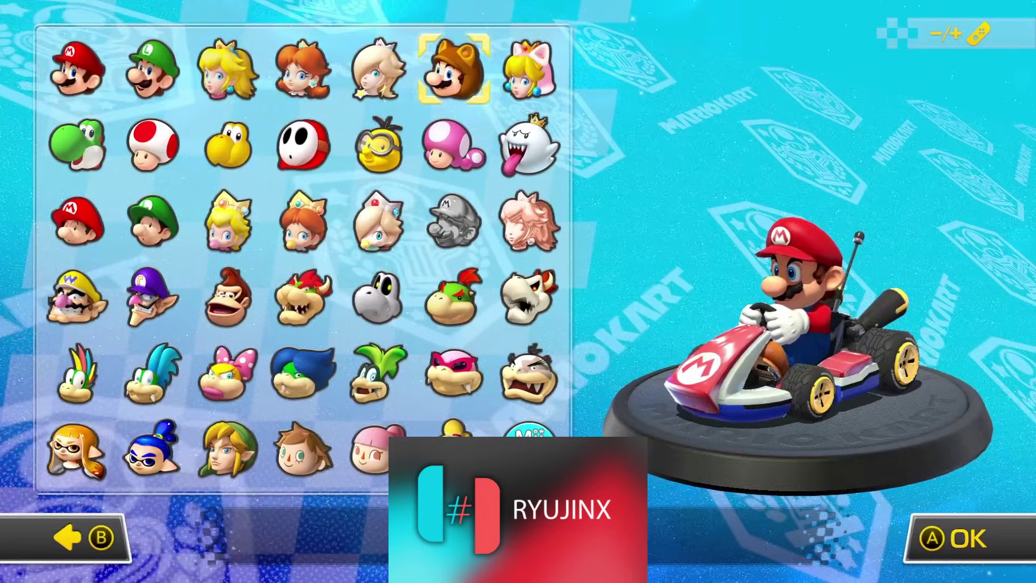
key("Right")
key("Left")
key("Down")
key("Down")
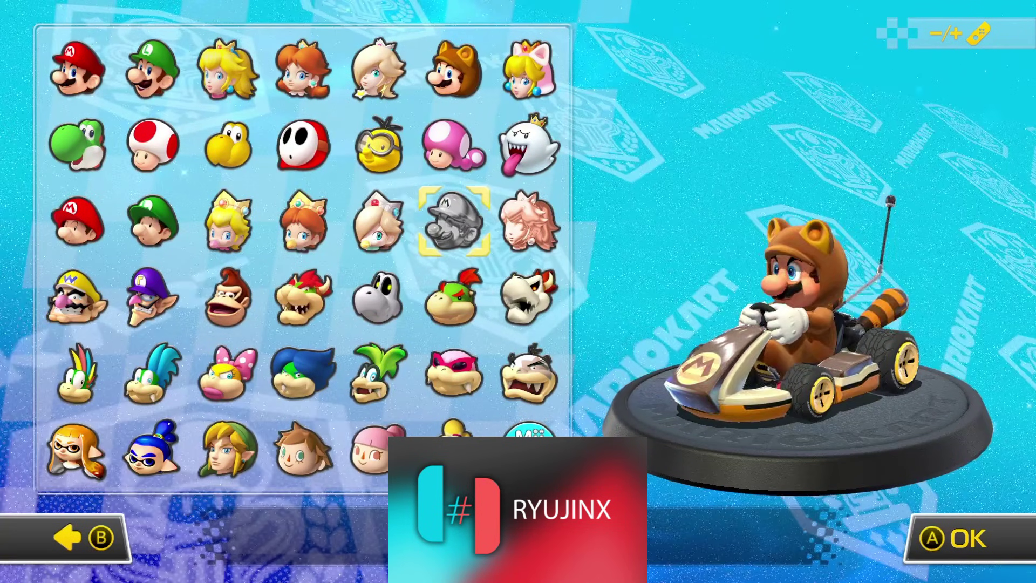
key("z")
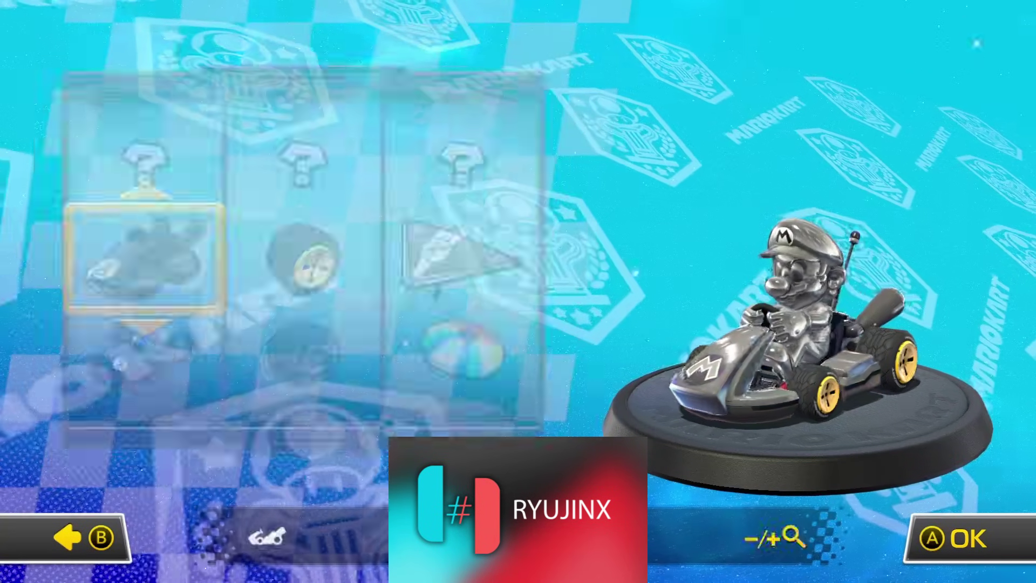
Browse the tire and glider options for Metal Mario's kart.
key("Right")
key("Down")
key("Up")
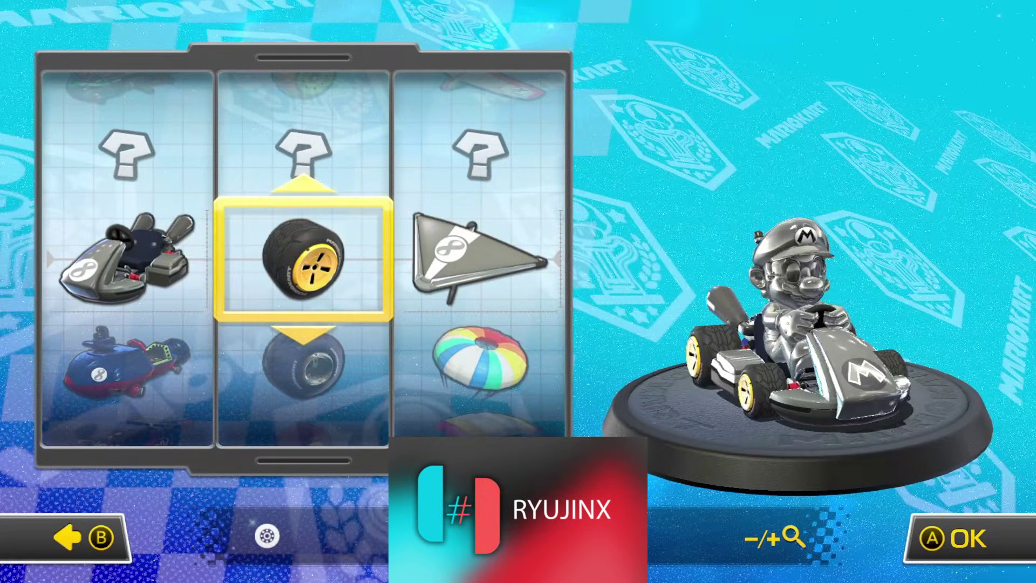
key("Right")
key("Down")
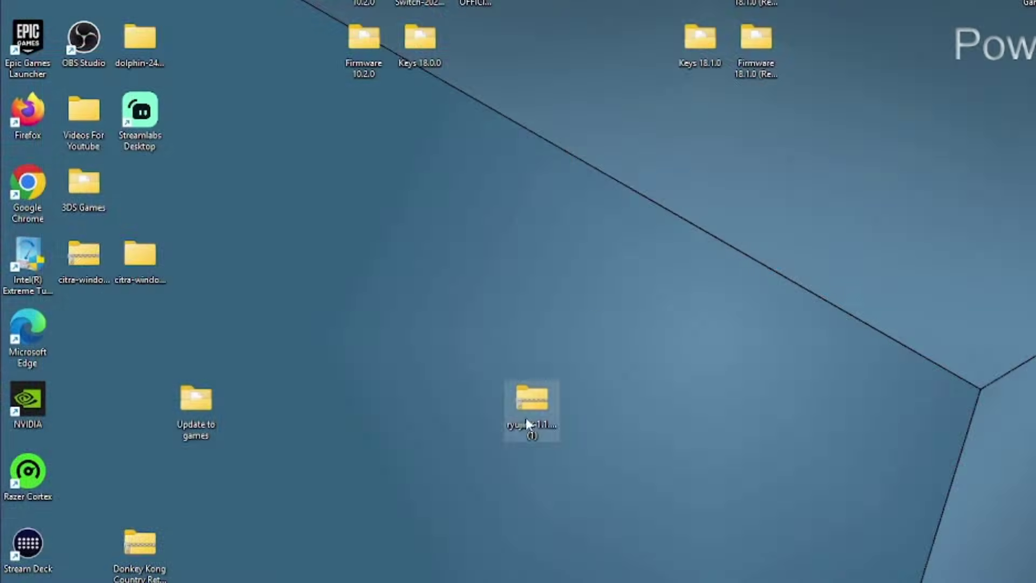
Place the ryujinx-1.1.1403-win_x64 (1) archive in a free area of the desktop and extract all its files.
left_click_drag(530, 421, 610, 290)
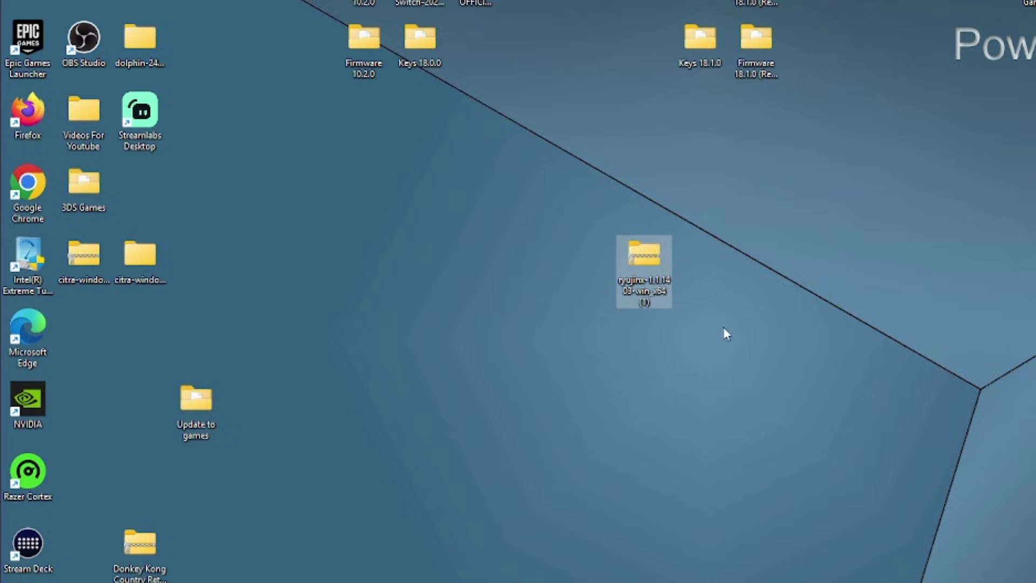
right_click(643, 258)
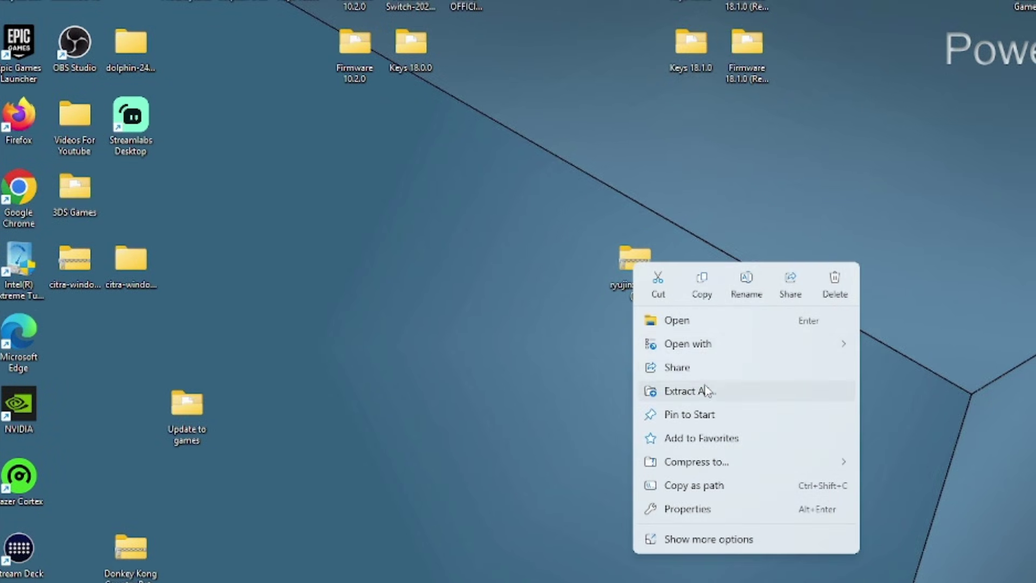
left_click(681, 391)
left_click(831, 478)
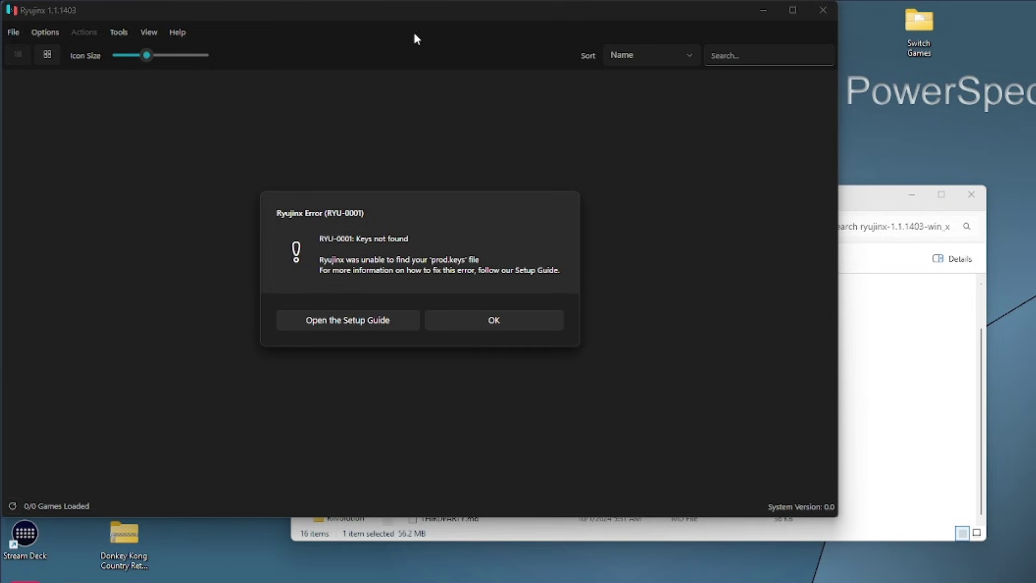
Dismiss the missing-keys error and reposition the Ryujinx window on the desktop.
left_click(489, 320)
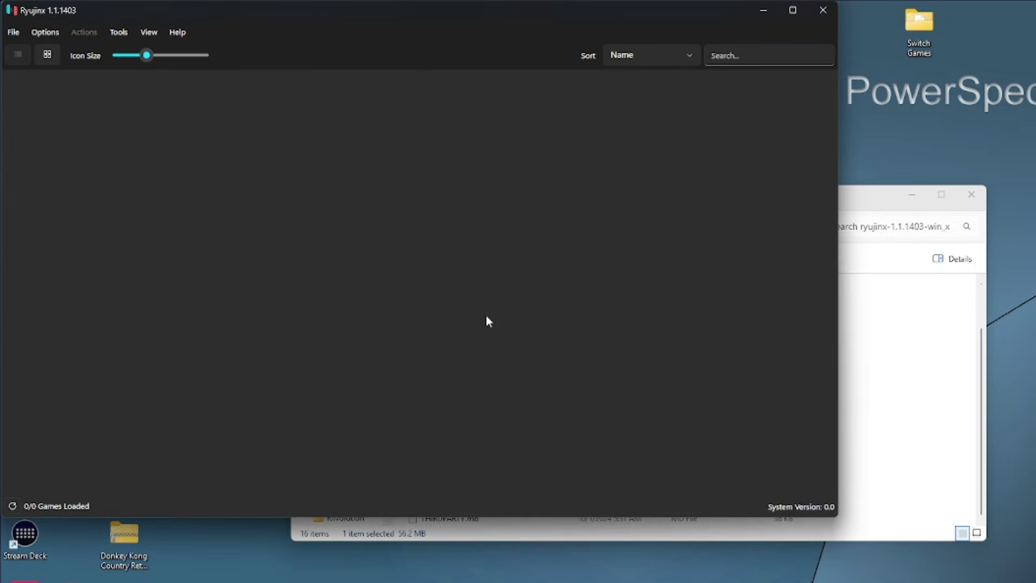
left_click(461, 315)
left_click_drag(380, 1, 604, 66)
Open the Ryujinx filesystem folder and go into its system subfolder.
left_click(262, 93)
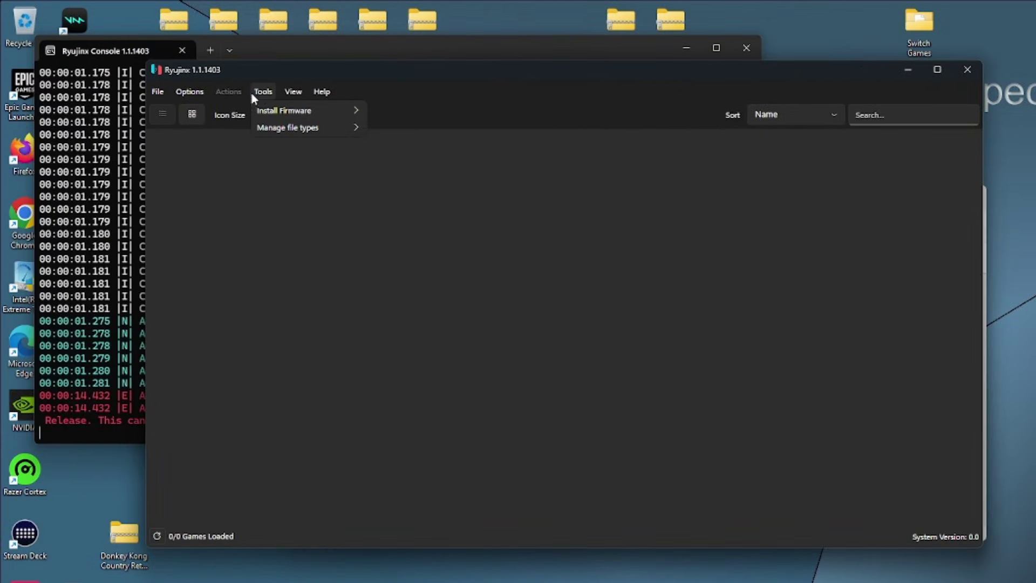
left_click(157, 92)
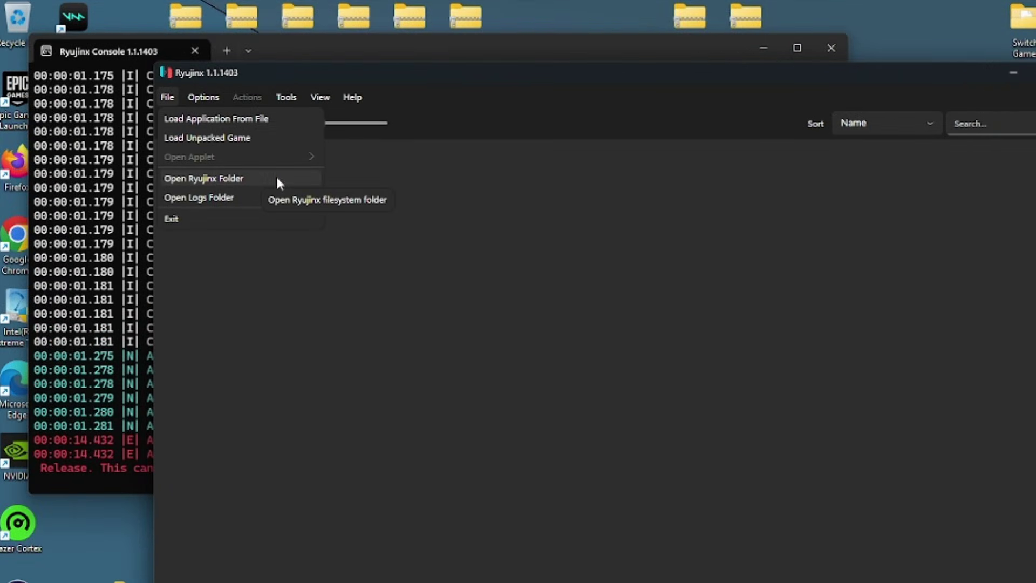
left_click(244, 179)
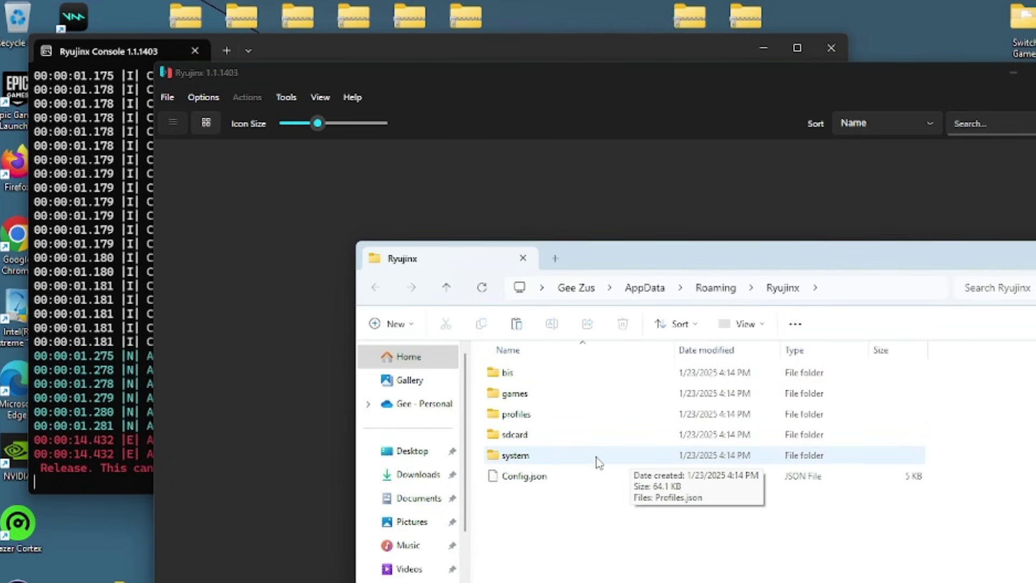
double_click(545, 458)
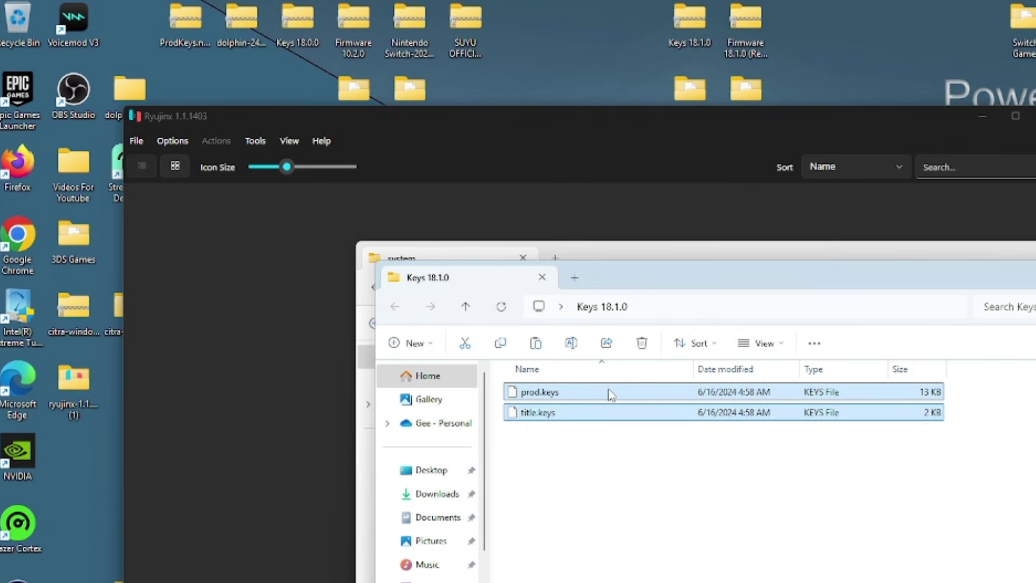
Copy prod.keys and title.keys from the Keys 18.1.0 folder into the Ryujinx system folder.
right_click(609, 393)
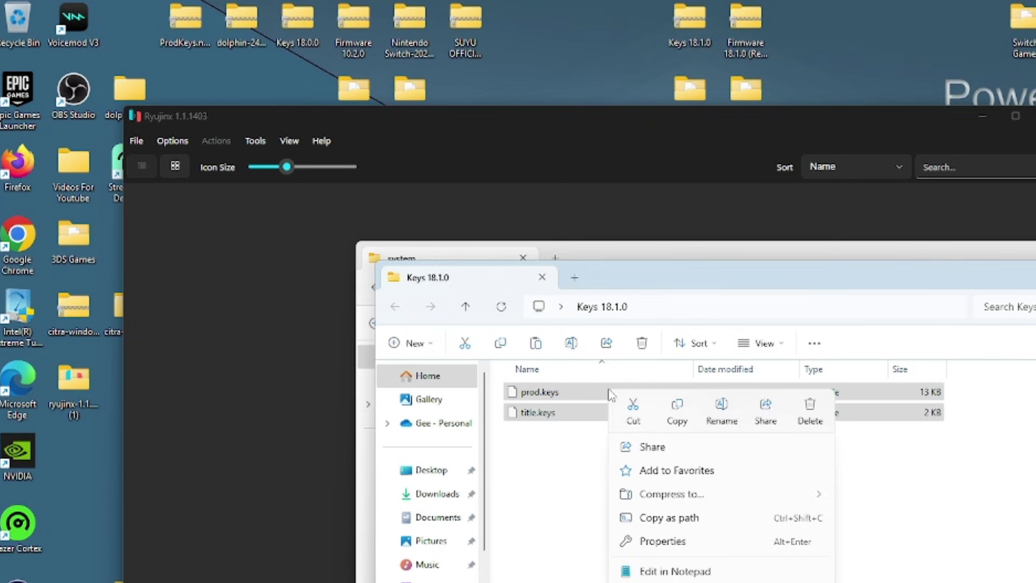
left_click(677, 412)
key("alt+Tab")
right_click(580, 417)
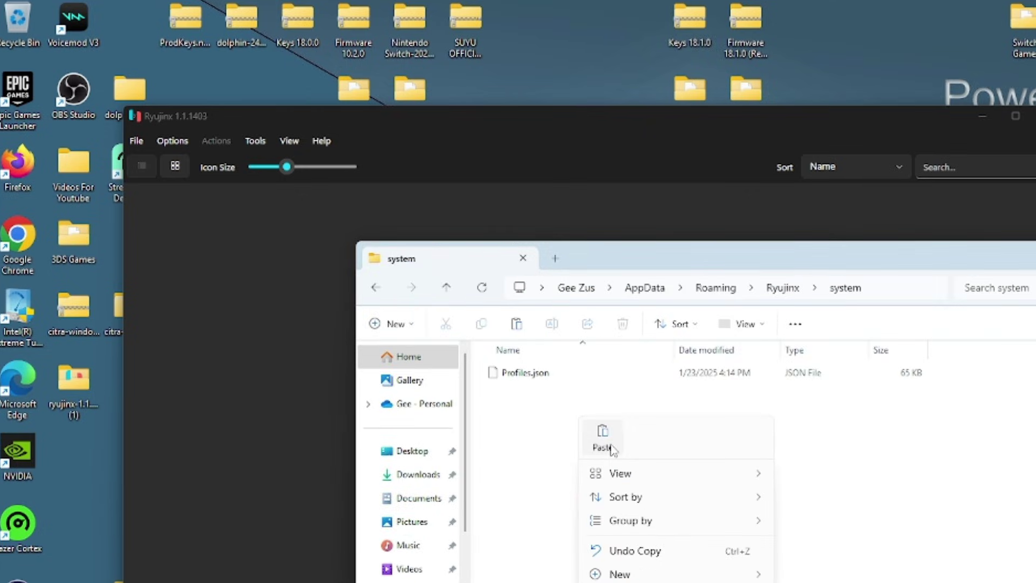
left_click(602, 440)
left_click(678, 494)
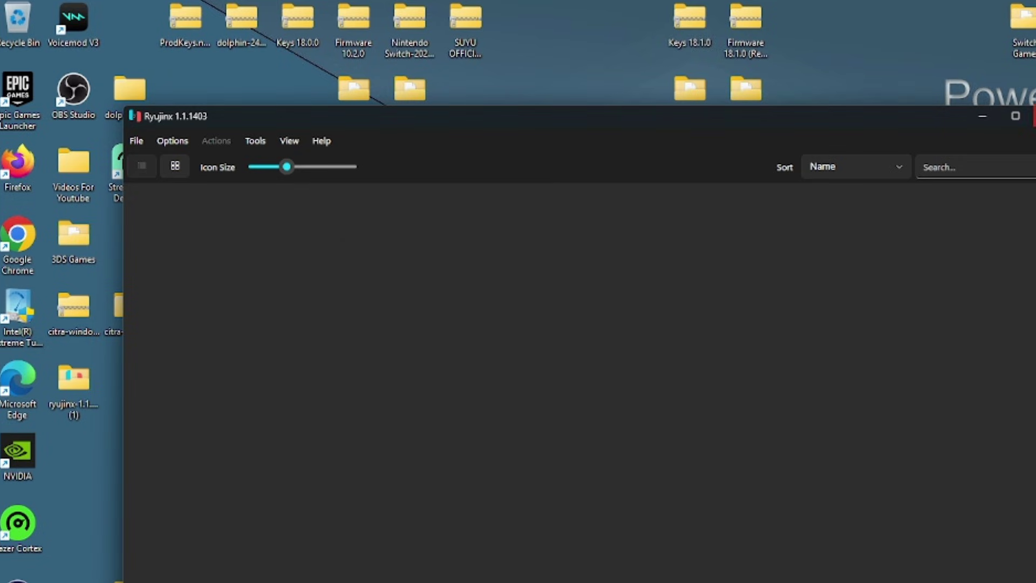
Install firmware 18.1.0 from the compressed file Firmware 18.1.0 (Rebootless Update) on the desktop.
left_click(255, 141)
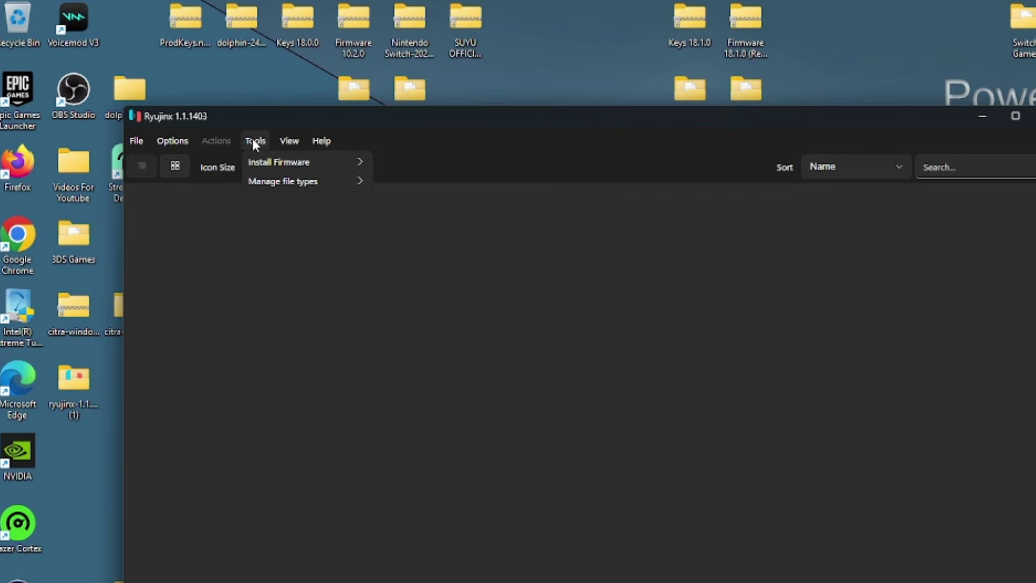
mouse_move(261, 166)
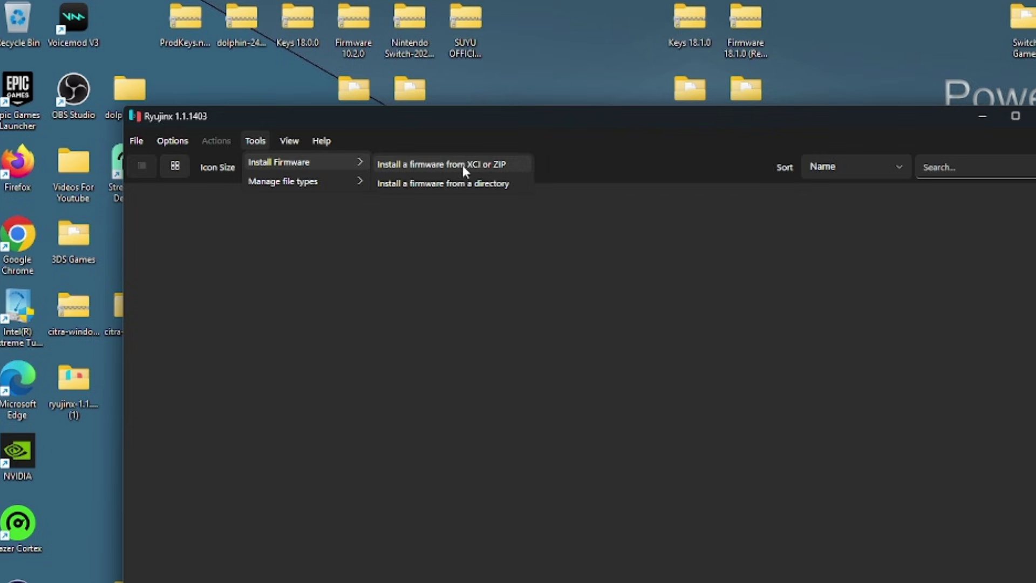
left_click(440, 164)
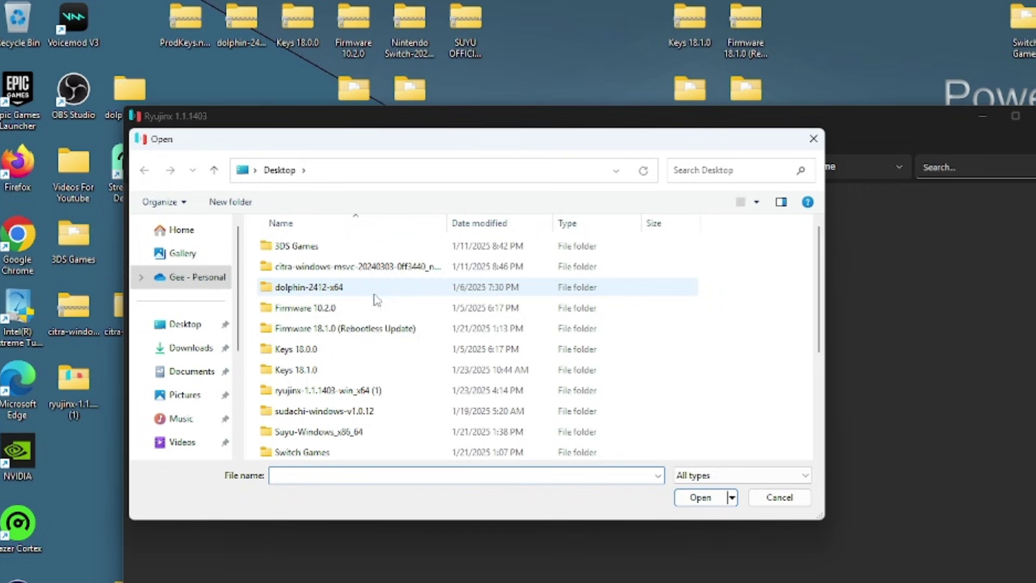
scroll(381, 343, "down", 3)
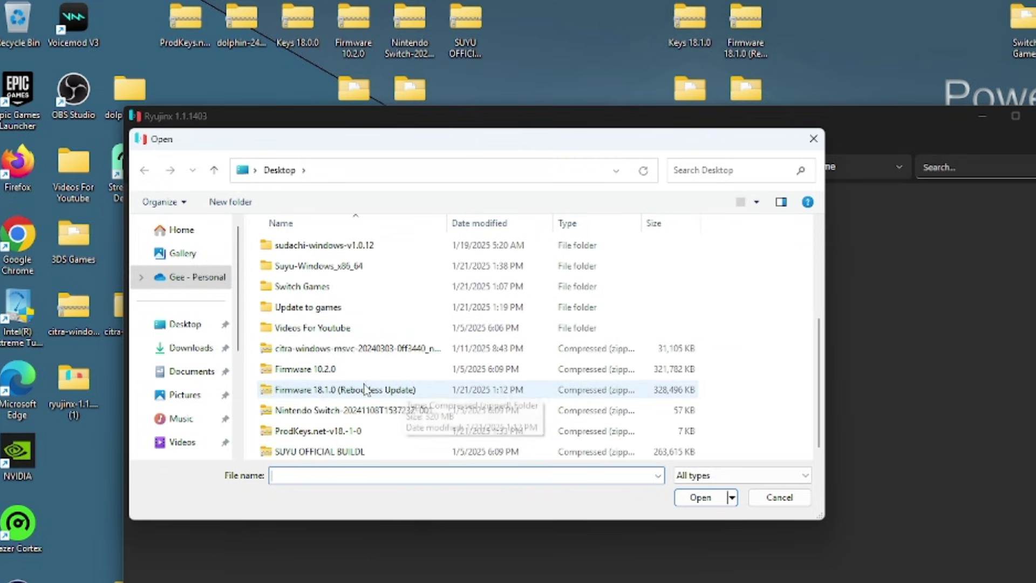
left_click(452, 389)
left_click(702, 498)
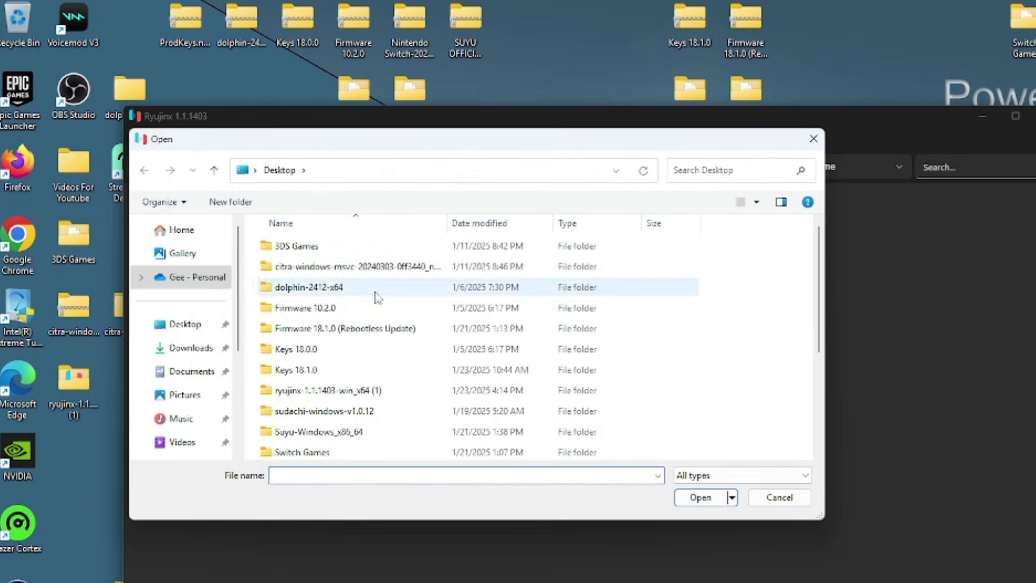
scroll(382, 344, "down", 1)
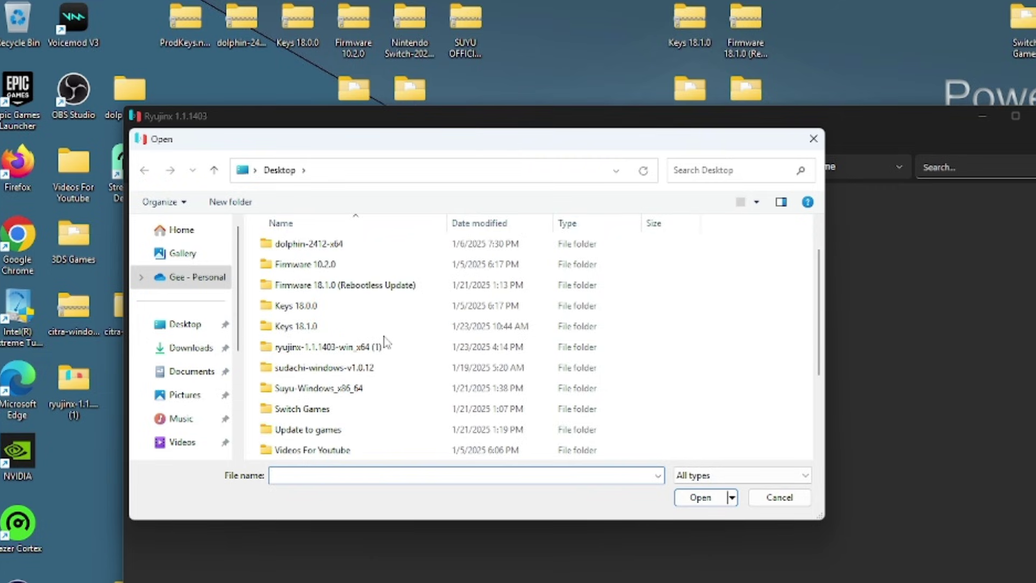
scroll(384, 343, "down", 2)
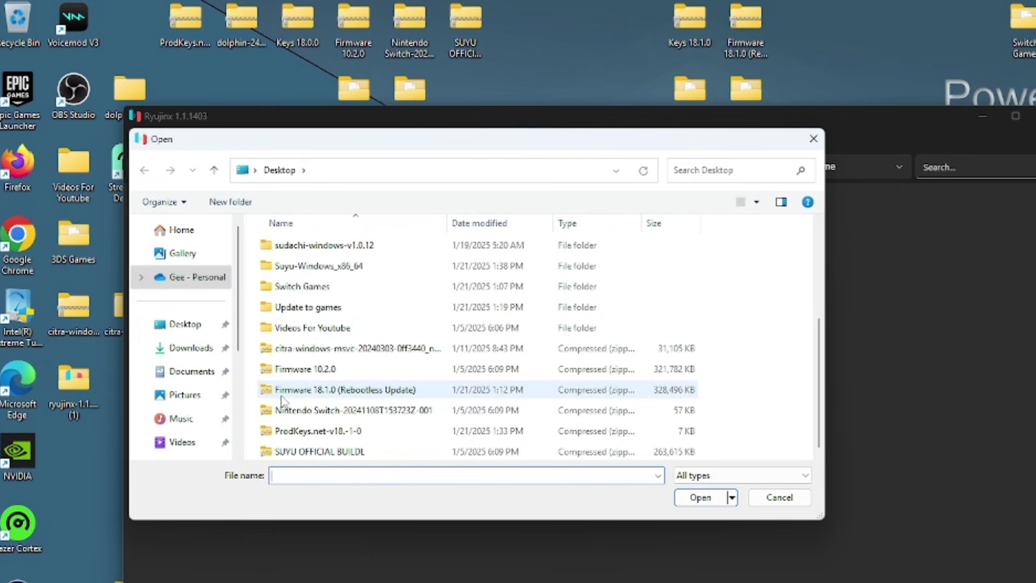
left_click(453, 393)
left_click(701, 497)
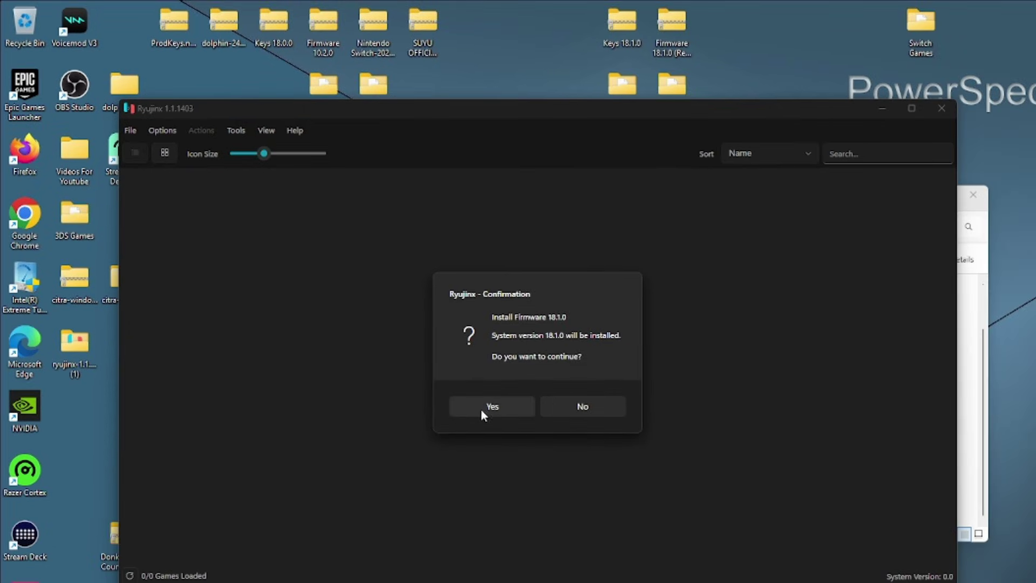
left_click(484, 410)
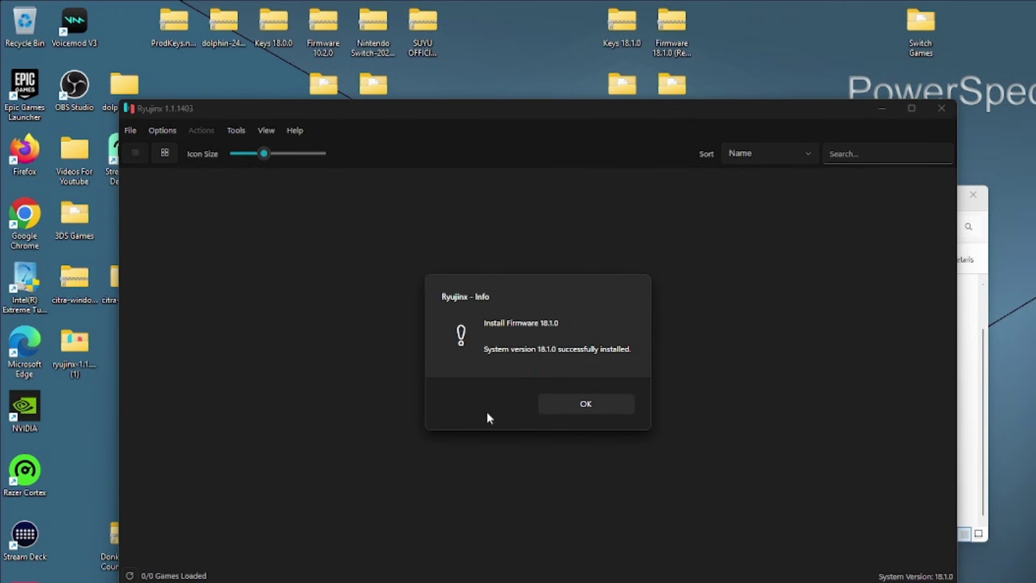
left_click(603, 405)
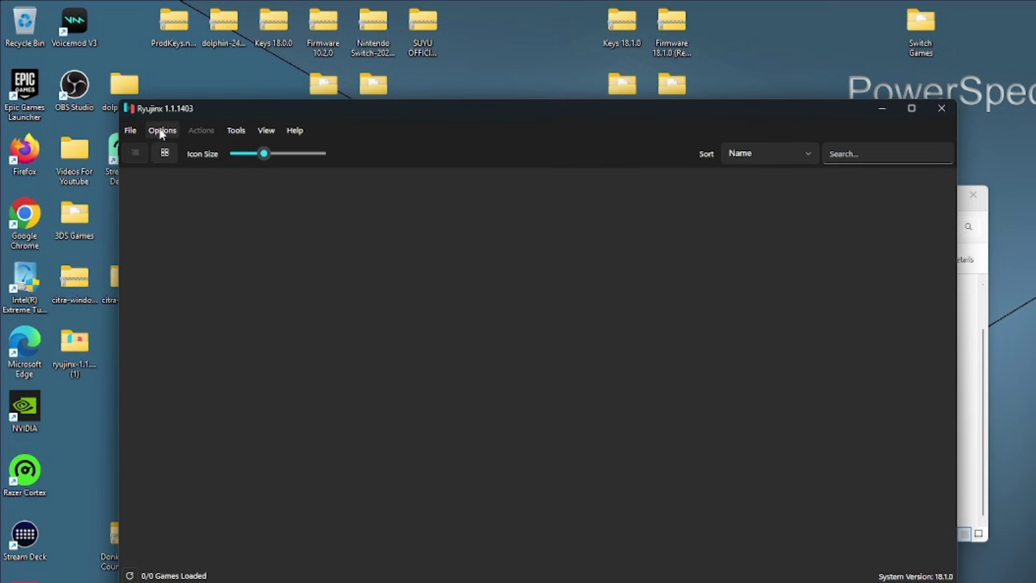
Open the emulator's input settings and set Player 1's input device to Xbox One Controller (0).
left_click(131, 130)
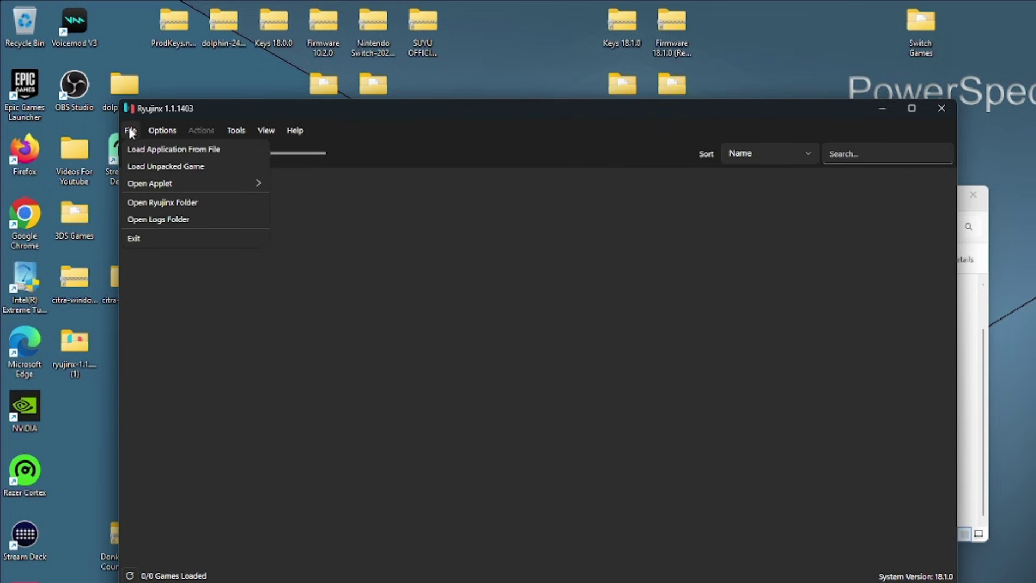
left_click(132, 131)
left_click(165, 131)
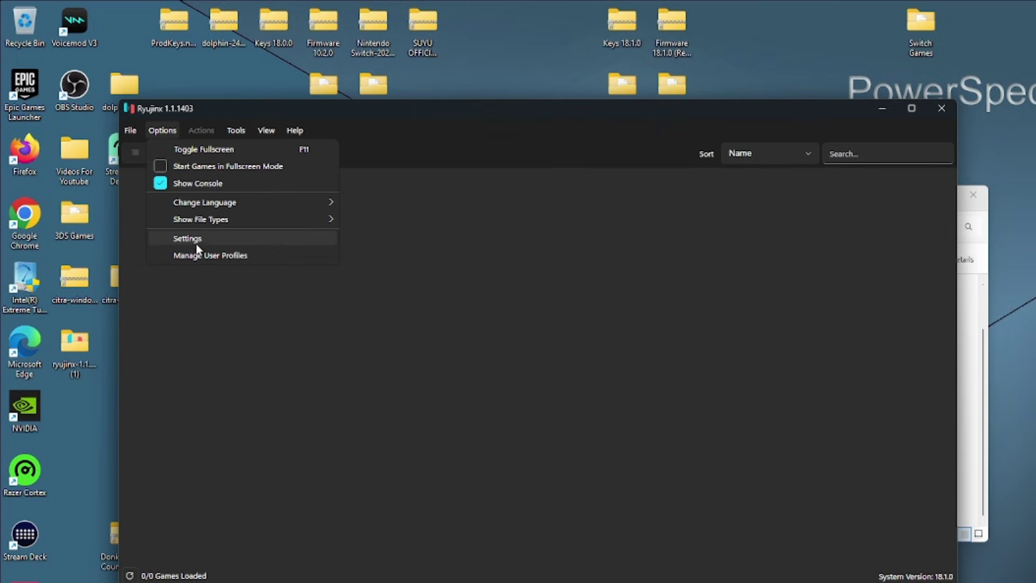
left_click(277, 240)
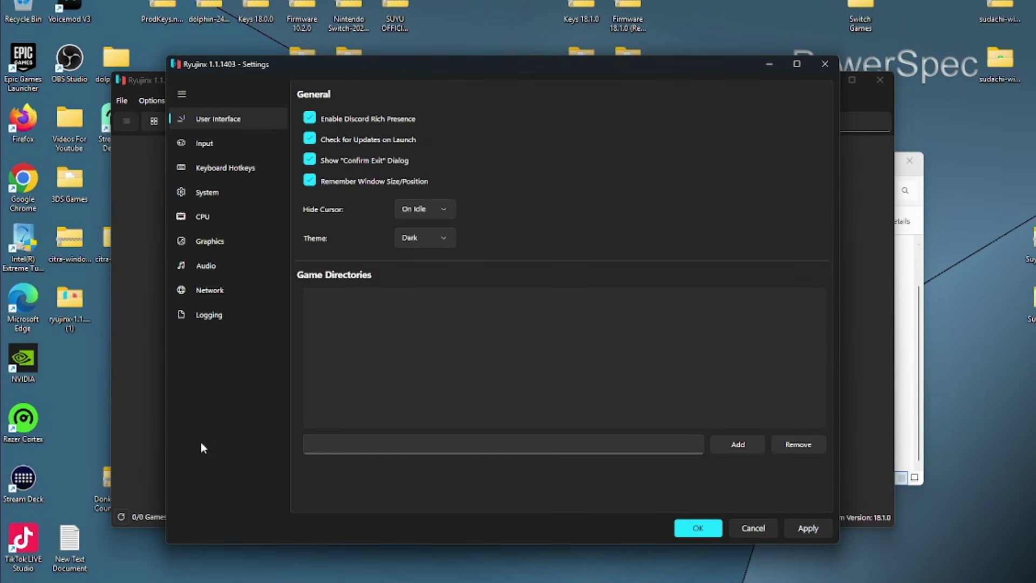
left_click(244, 143)
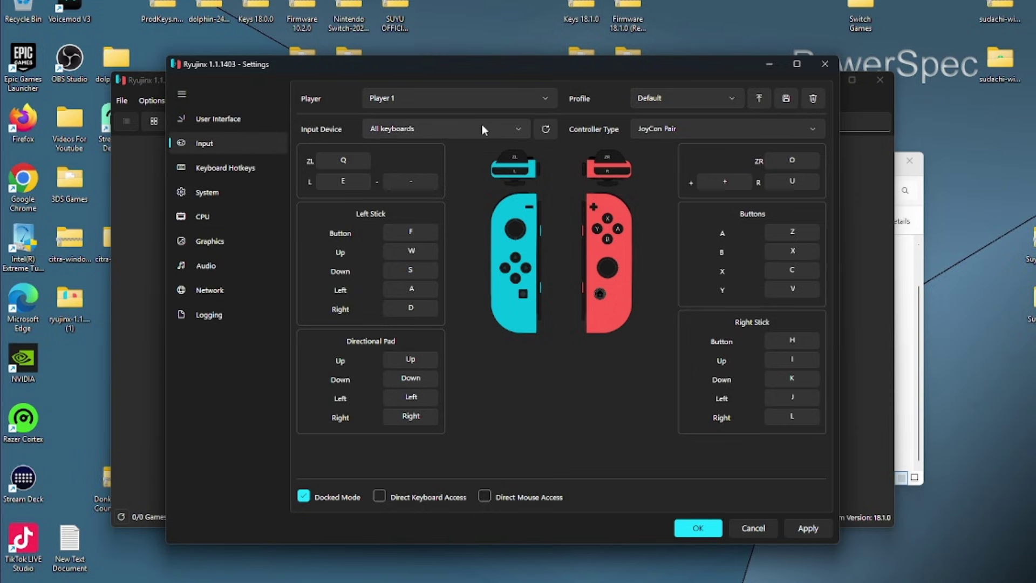
left_click(453, 128)
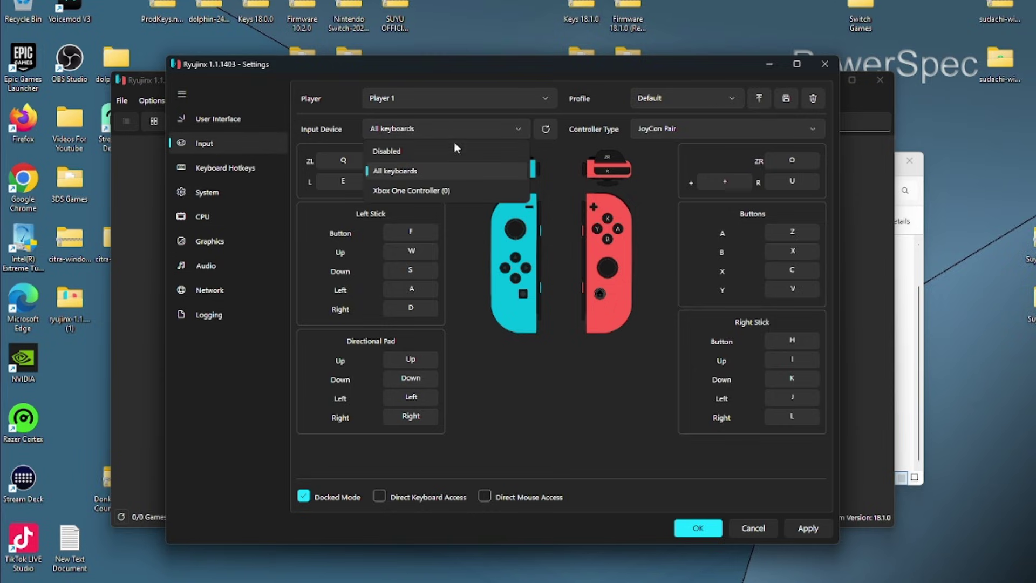
left_click(460, 192)
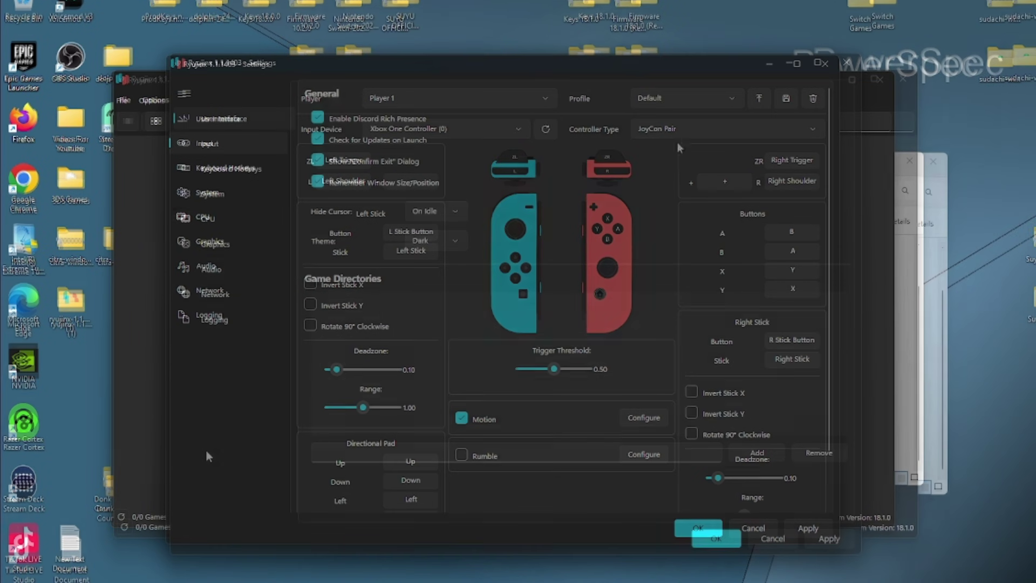
Set Player 1's input device to Xbox One Controller (0) and the controller type to Pro Controller.
left_click(249, 146)
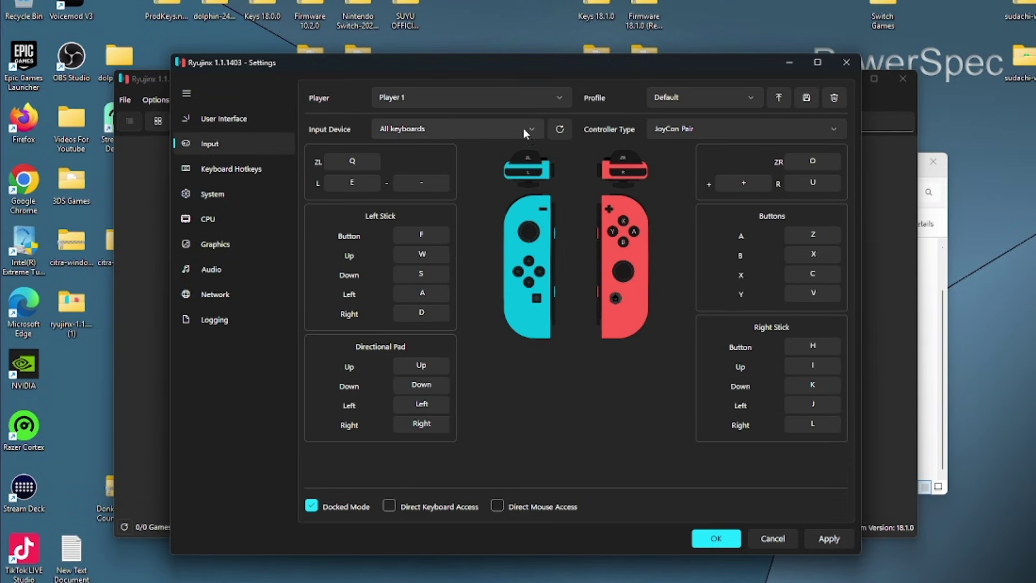
left_click(464, 129)
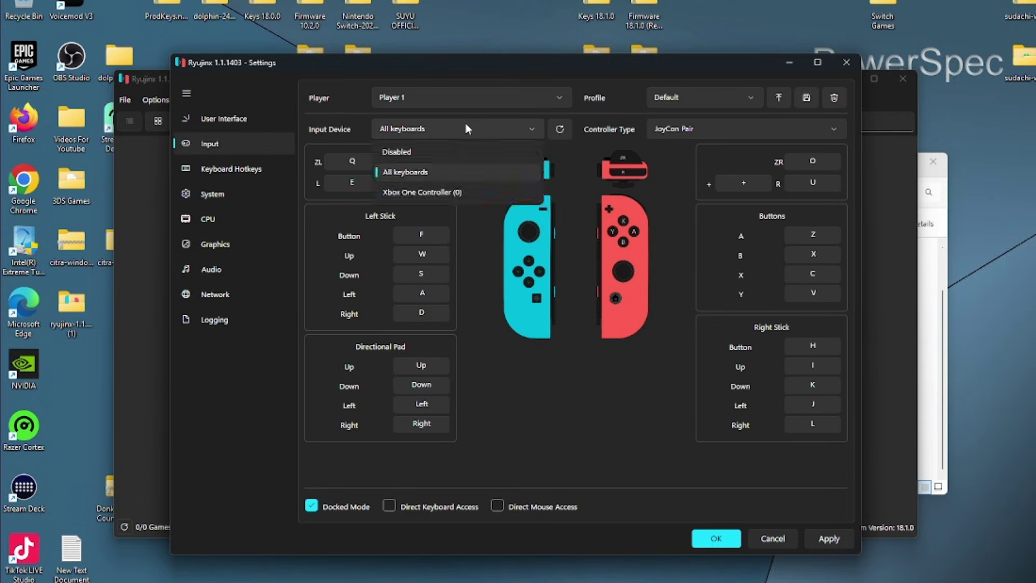
left_click(472, 191)
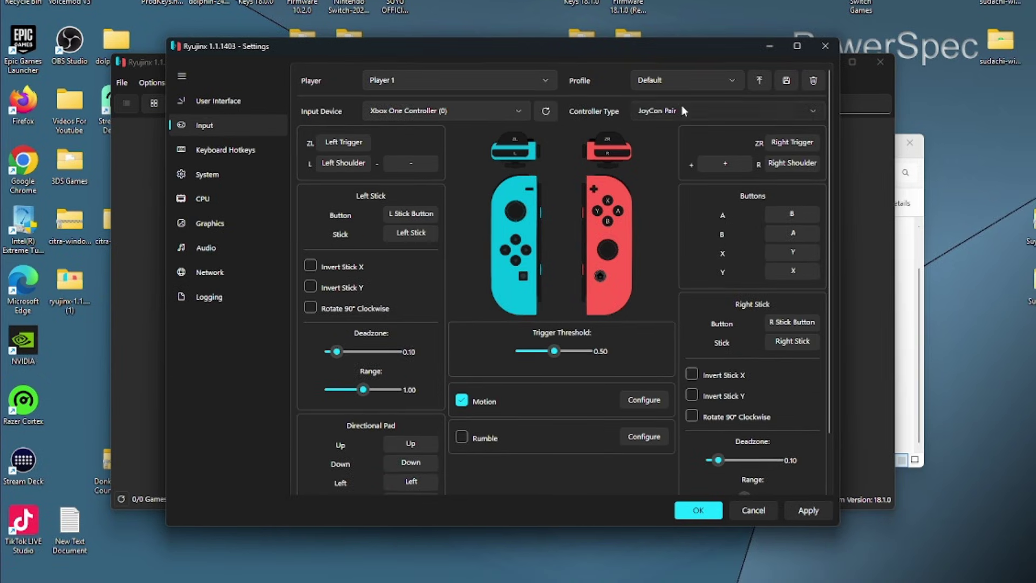
left_click(700, 129)
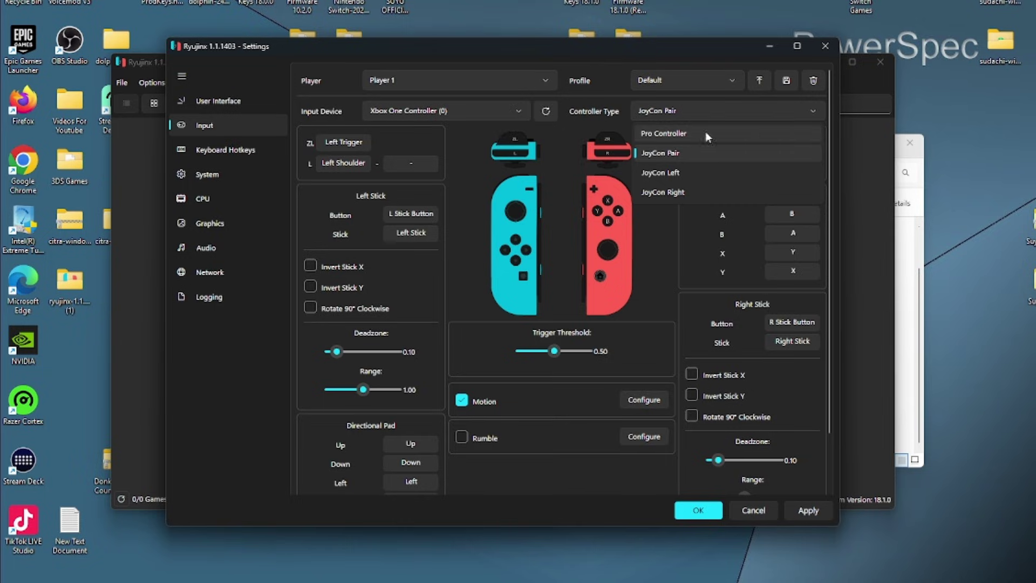
left_click(689, 133)
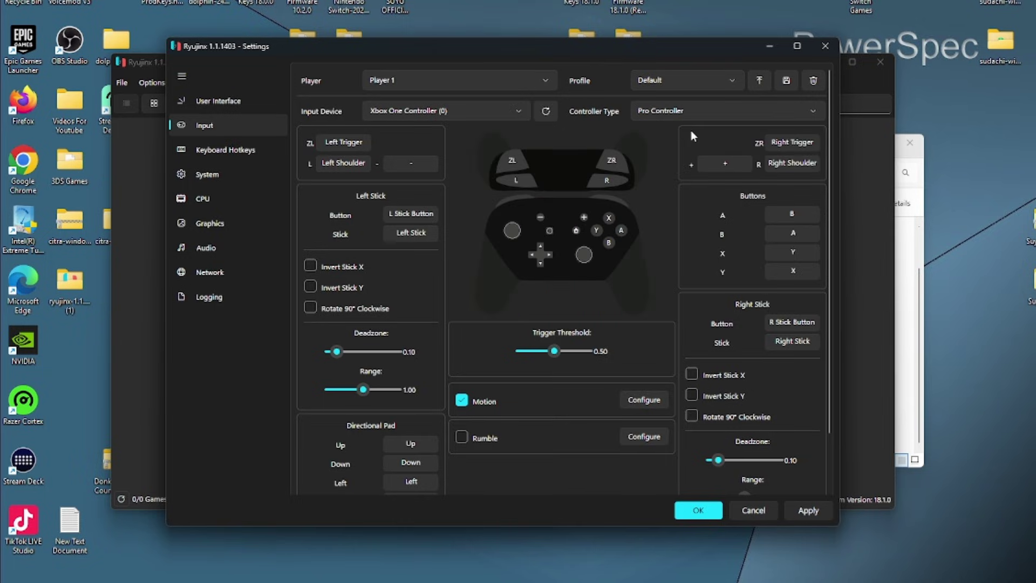
scroll(556, 244, "down", 2)
scroll(511, 298, "up", 2)
Enable Ignore Missing Services among the hacks in the system settings and save the emulator settings.
left_click(218, 101)
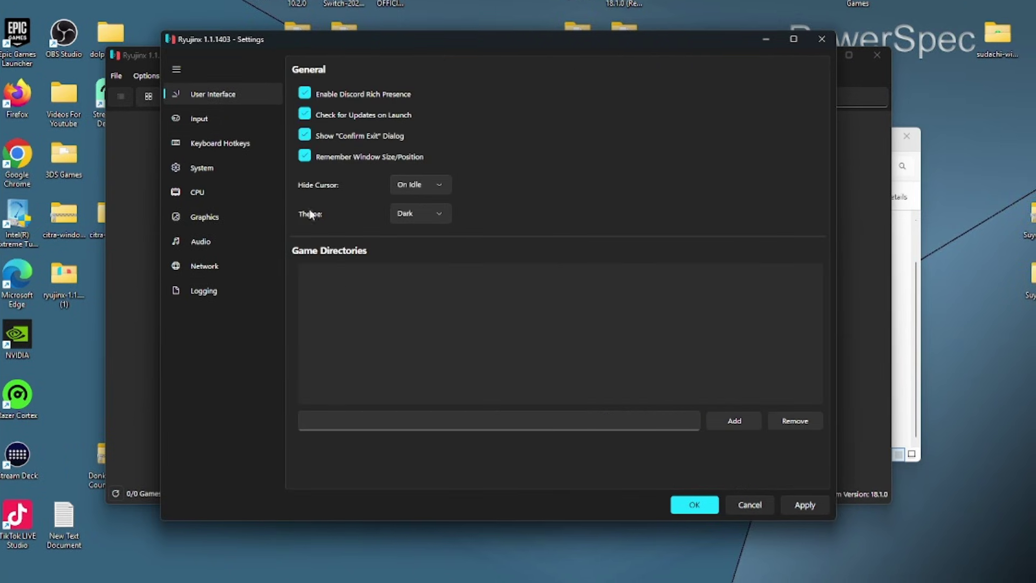
left_click(237, 117)
left_click(225, 144)
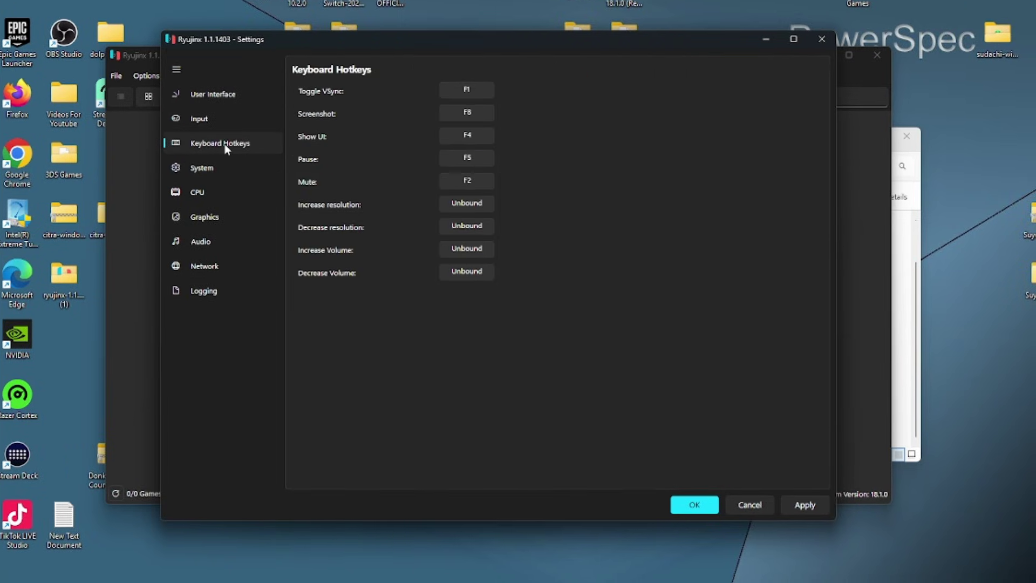
left_click(224, 164)
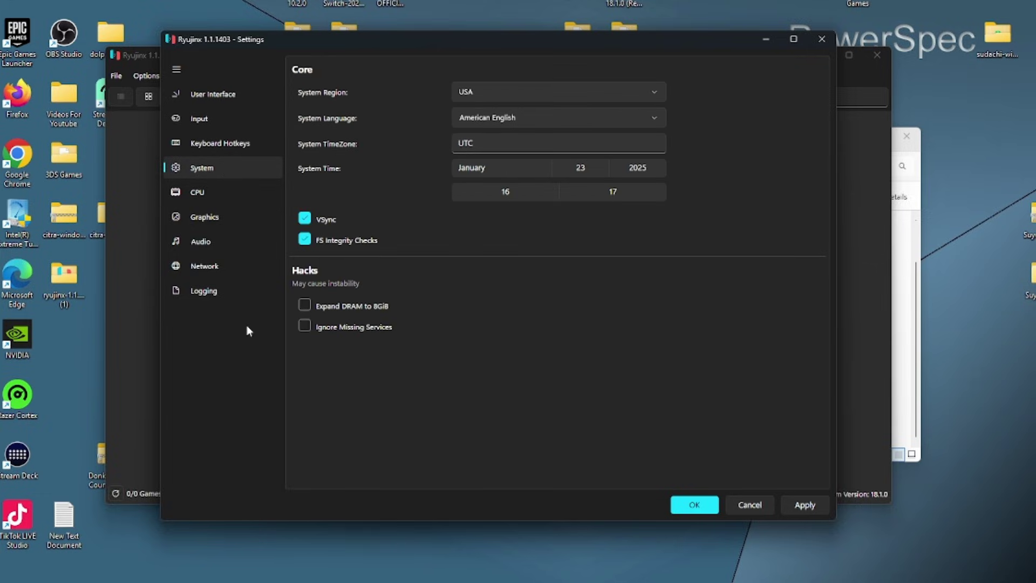
left_click(244, 95)
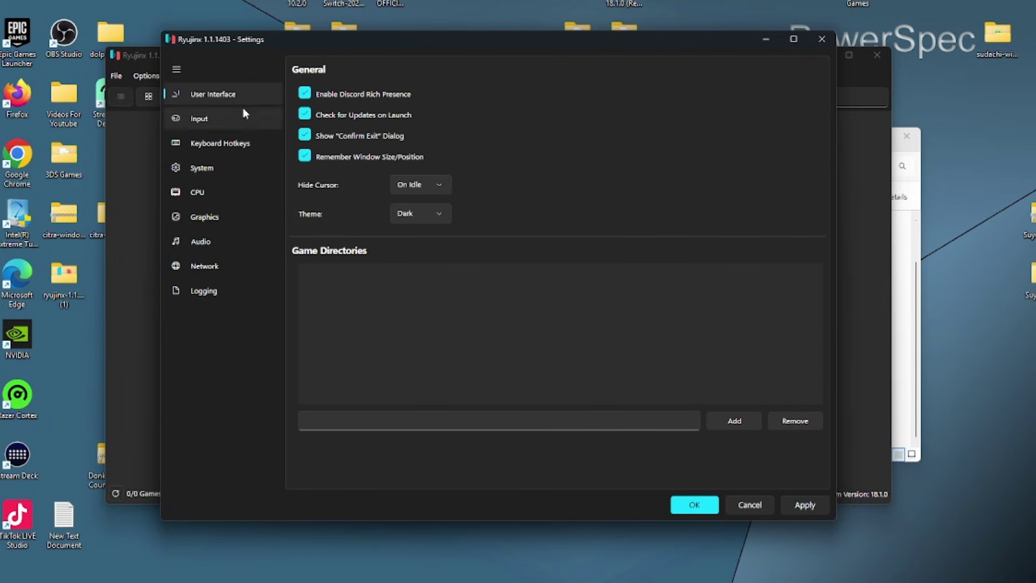
left_click(243, 115)
left_click(251, 167)
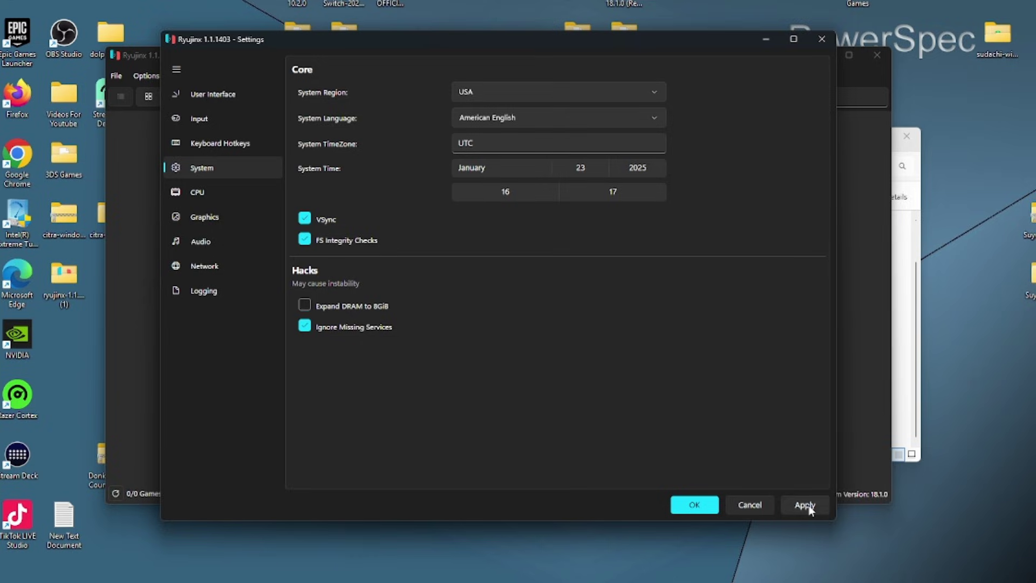
left_click(695, 508)
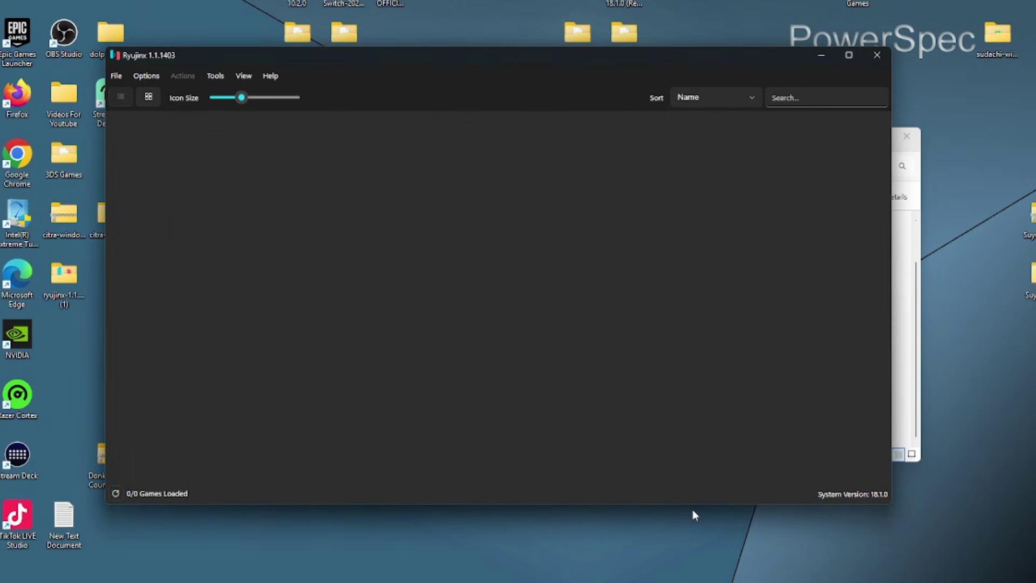
Add the desktop folder Switch Games to the emulator's game directories and save the settings.
left_click(115, 77)
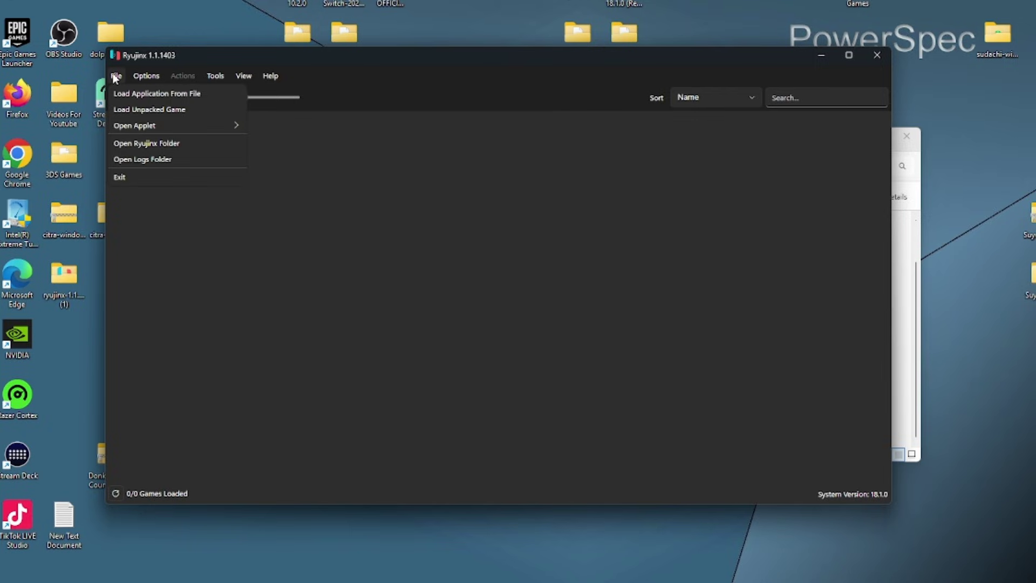
mouse_move(139, 79)
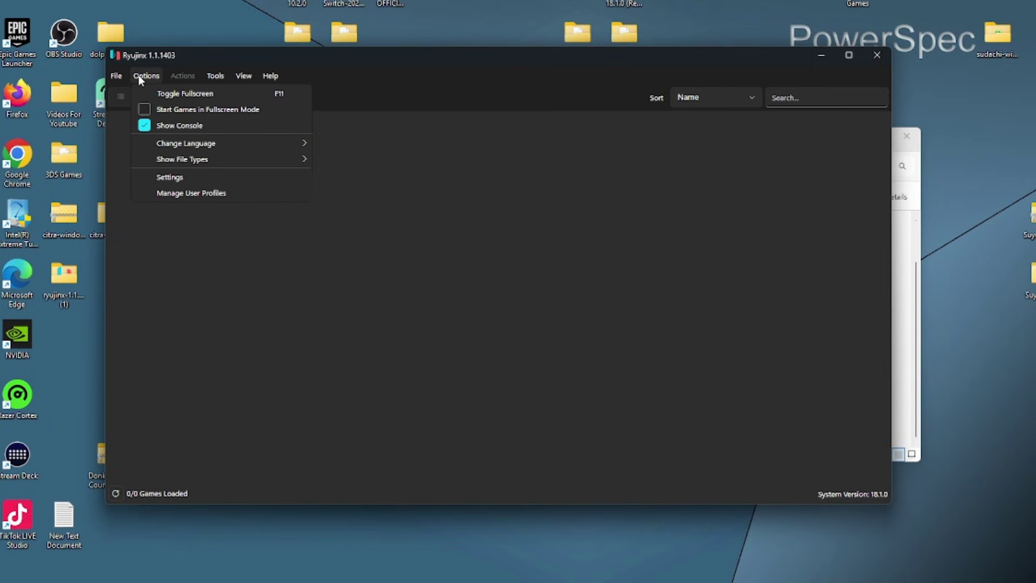
left_click(169, 177)
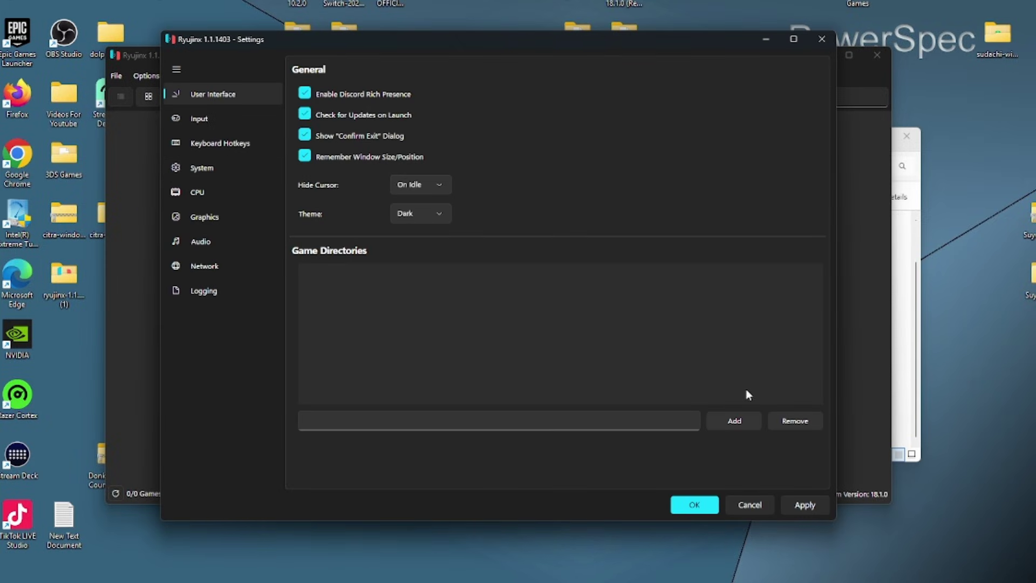
left_click(747, 417)
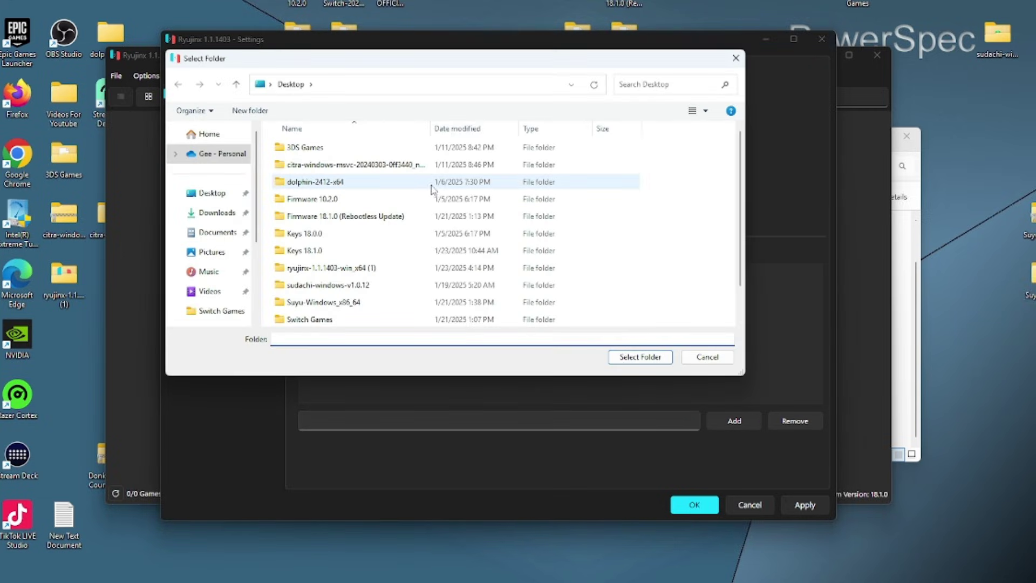
scroll(430, 188, "down", 1)
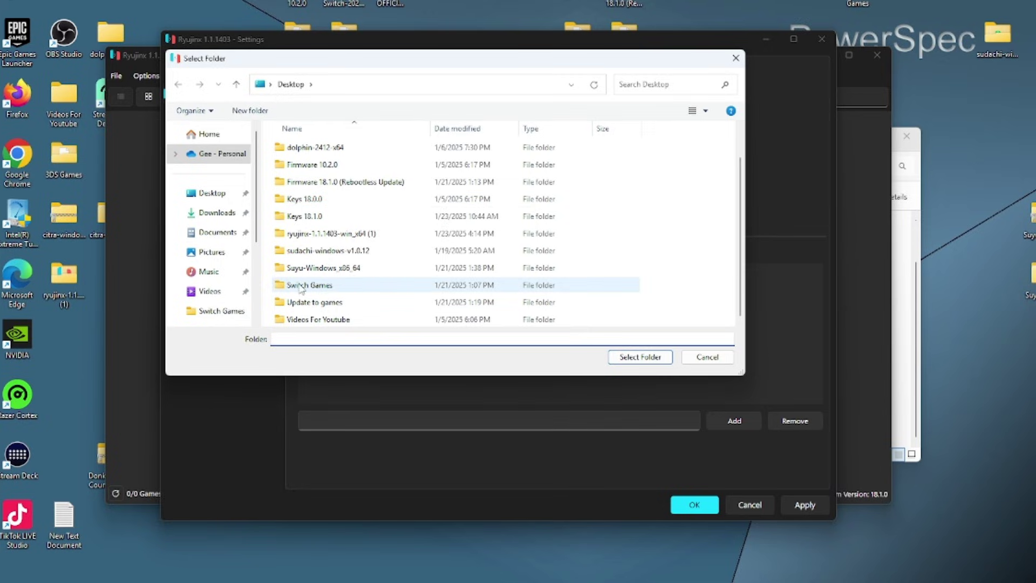
left_click(422, 285)
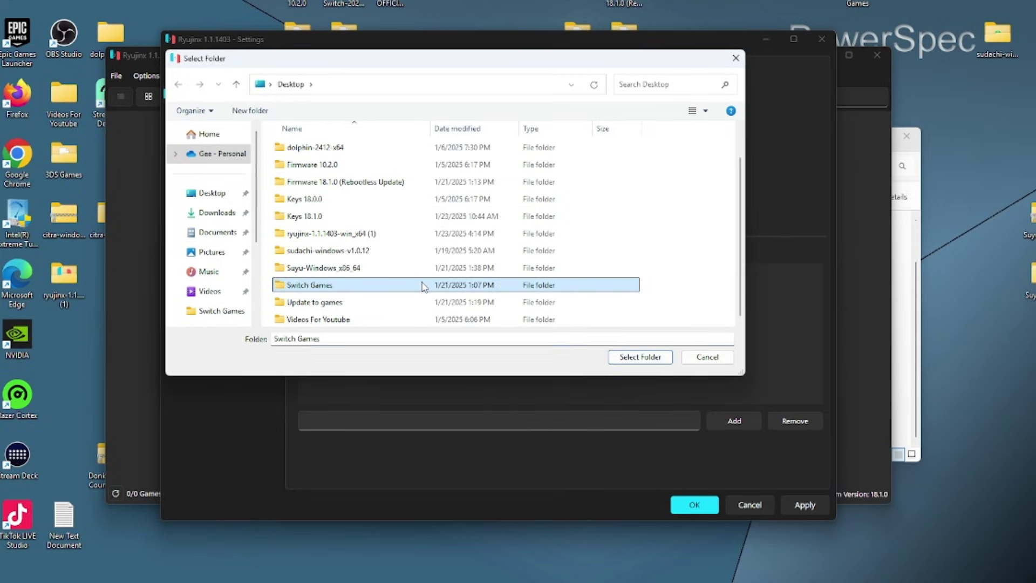
left_click(643, 357)
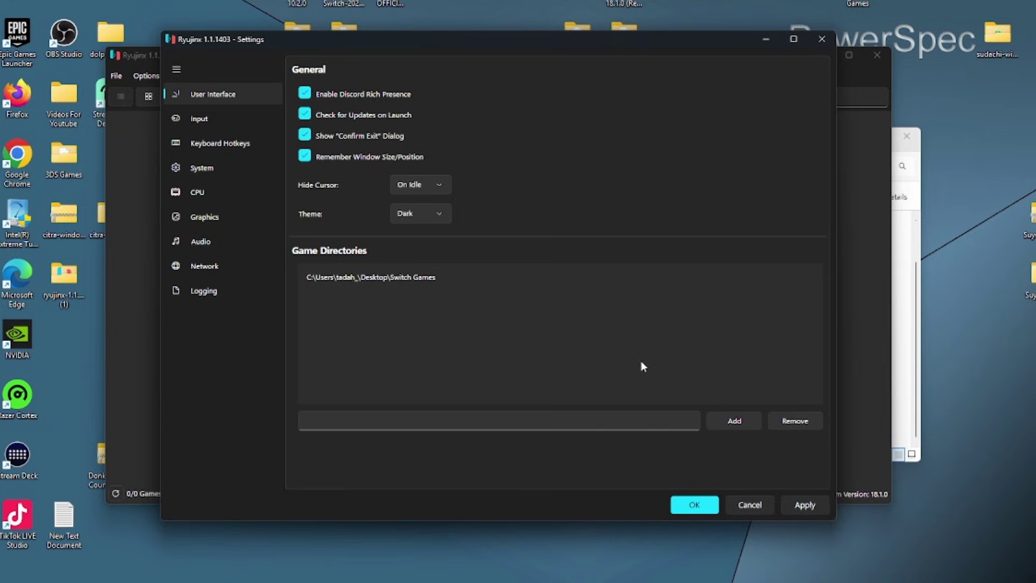
left_click(791, 503)
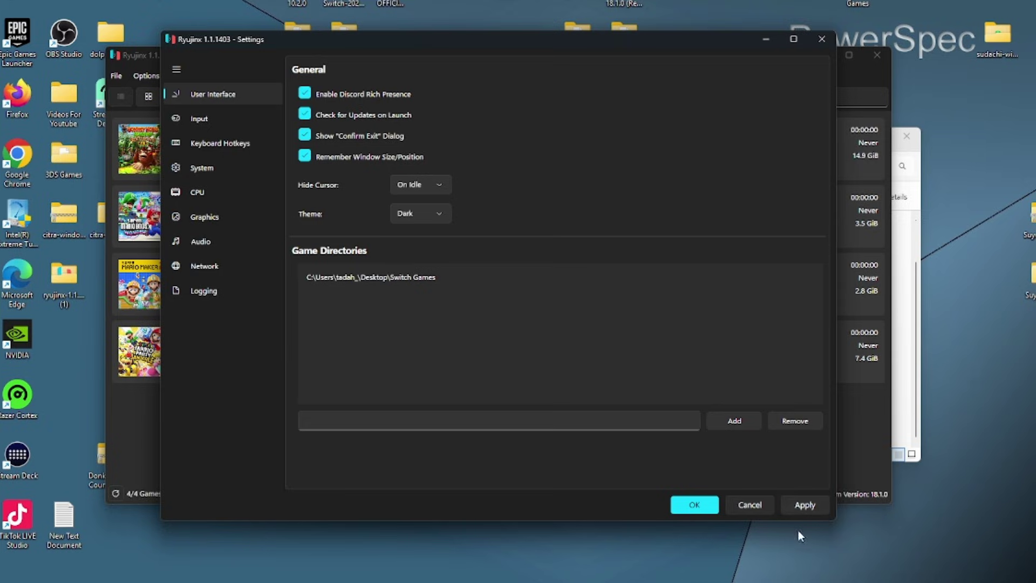
left_click(678, 506)
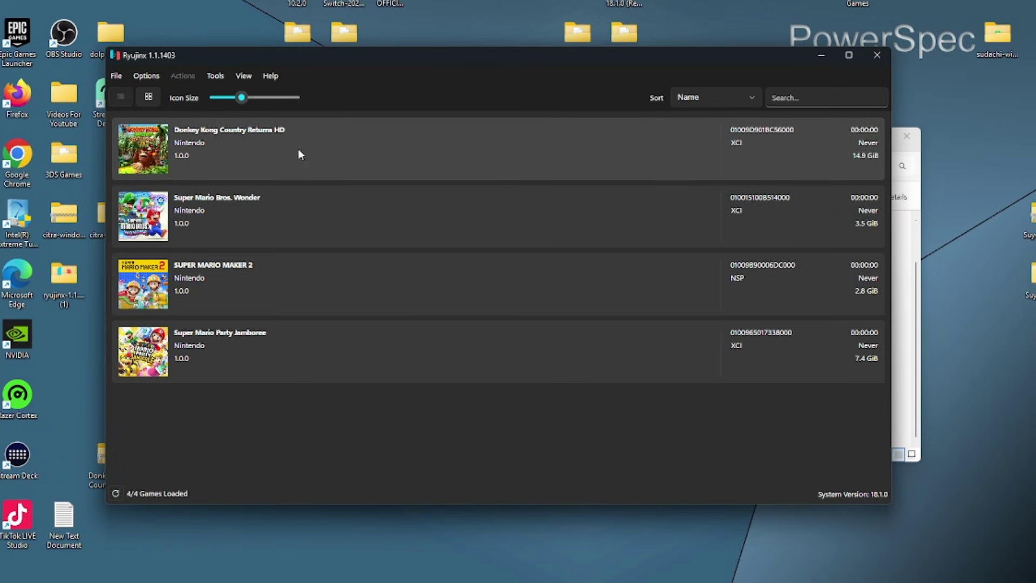
Launch Donkey Kong Country Returns HD from the game list.
double_click(296, 146)
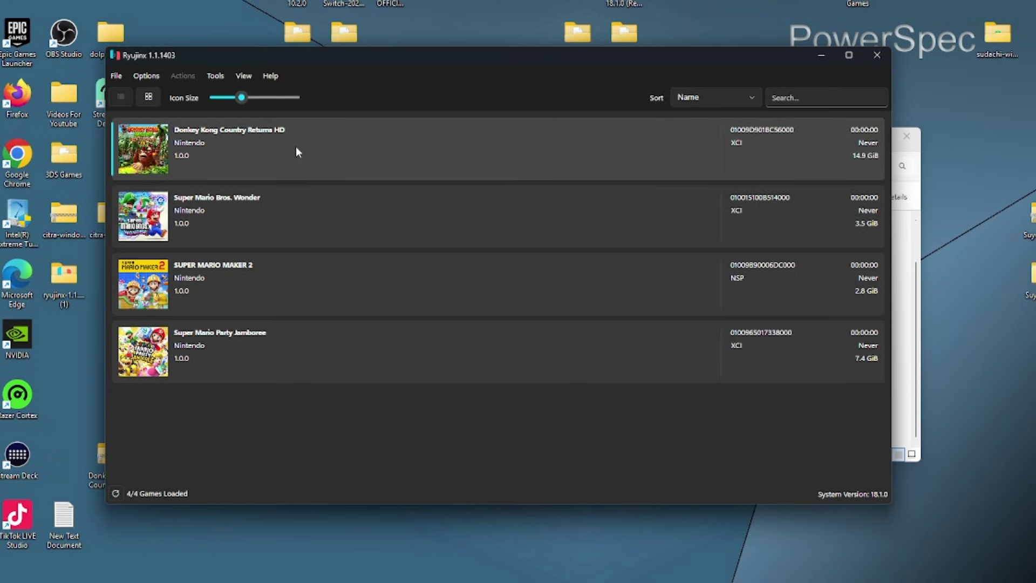